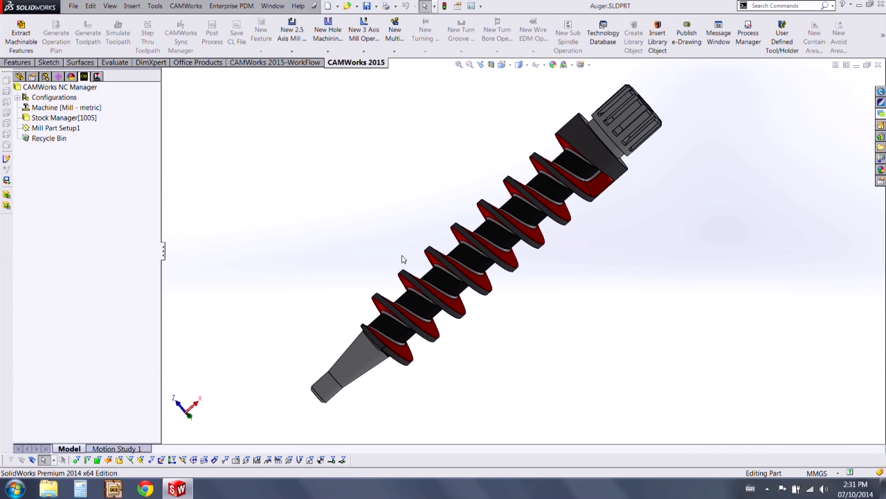
- Orbit the auger to view it from another side, then bring up Mill Part Setup1's actions
middle_click_drag(497, 375, 647, 358)
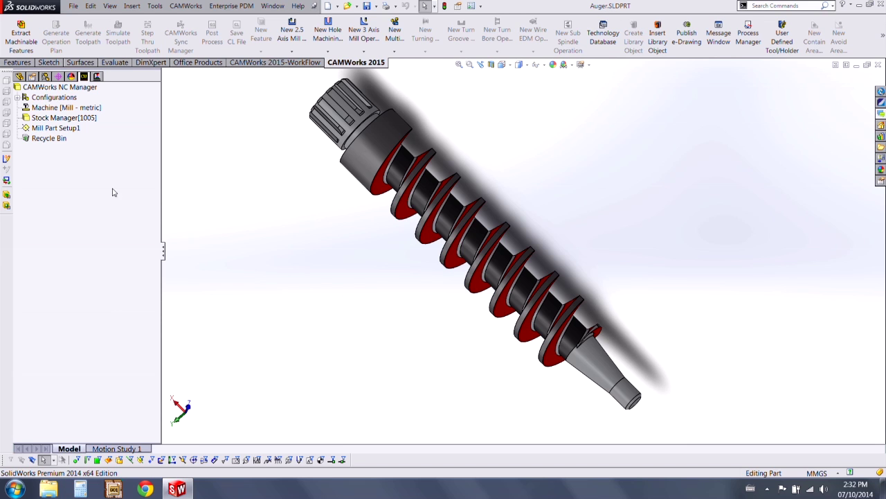
mouse_move(69, 122)
right_click(68, 132)
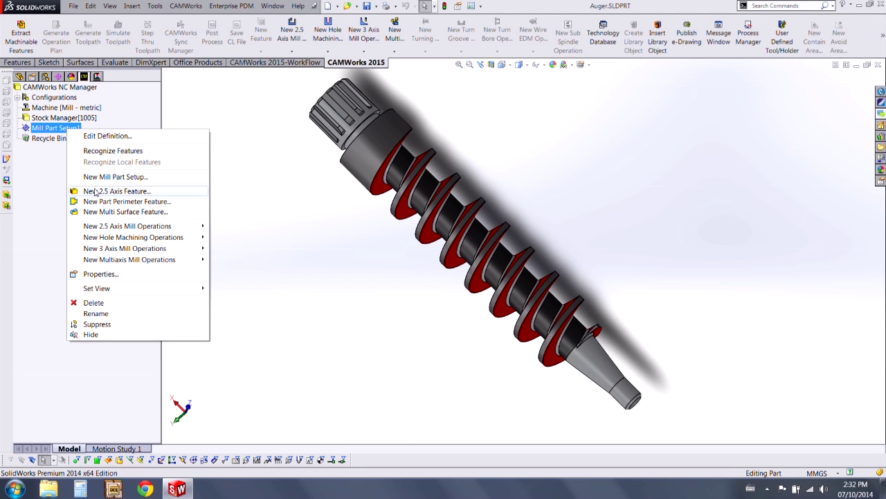
- Create a Faces by Color multi-surface feature on the 5 red faces using 4 Axis Rough/Finish
left_click(97, 215)
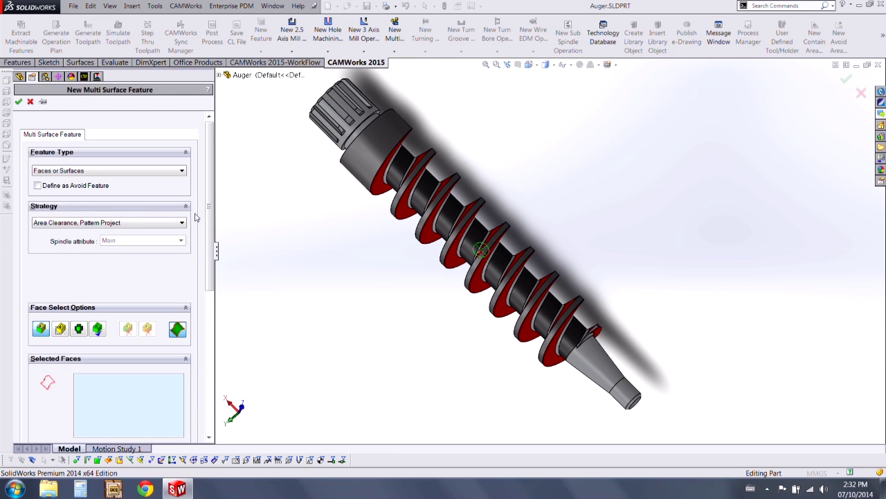
left_click(157, 172)
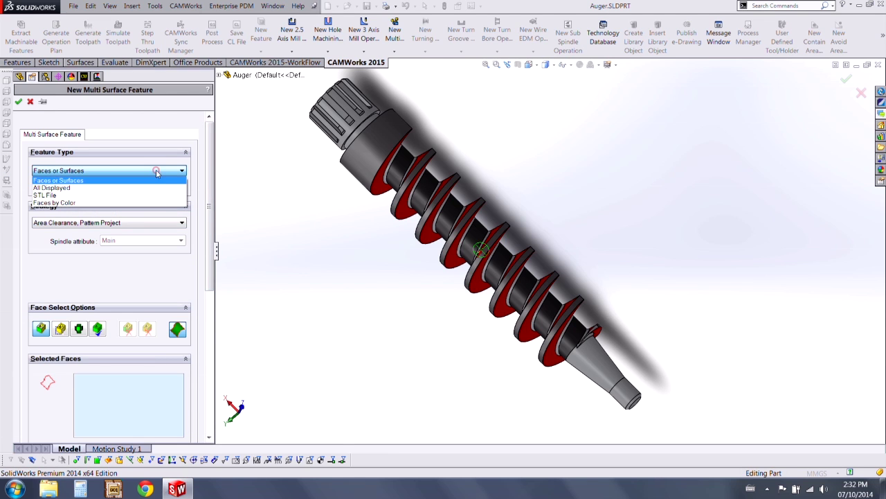
left_click(112, 203)
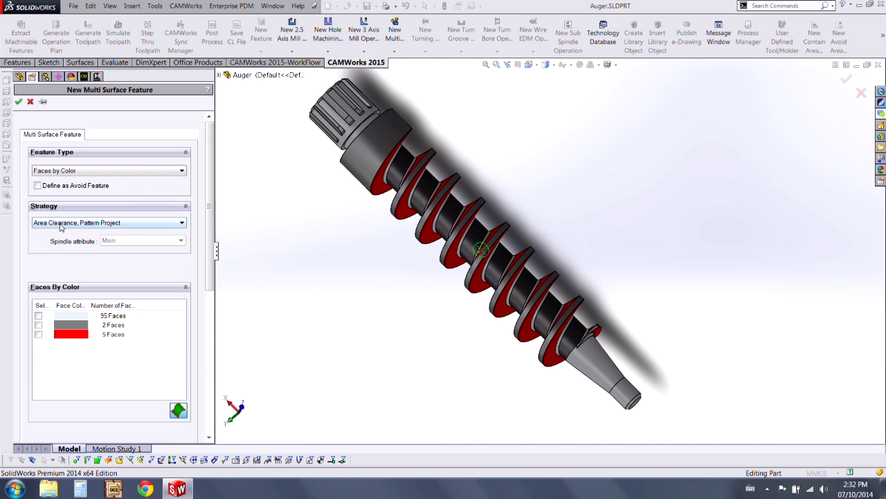
left_click(147, 223)
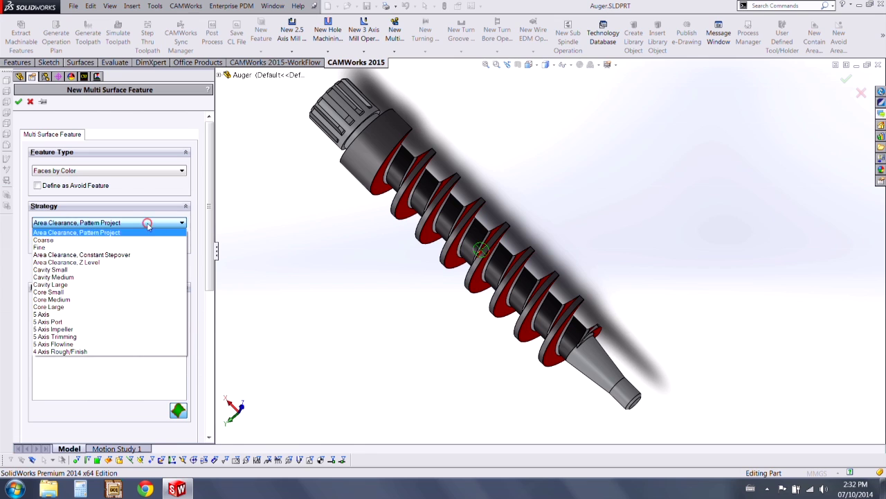
left_click(98, 352)
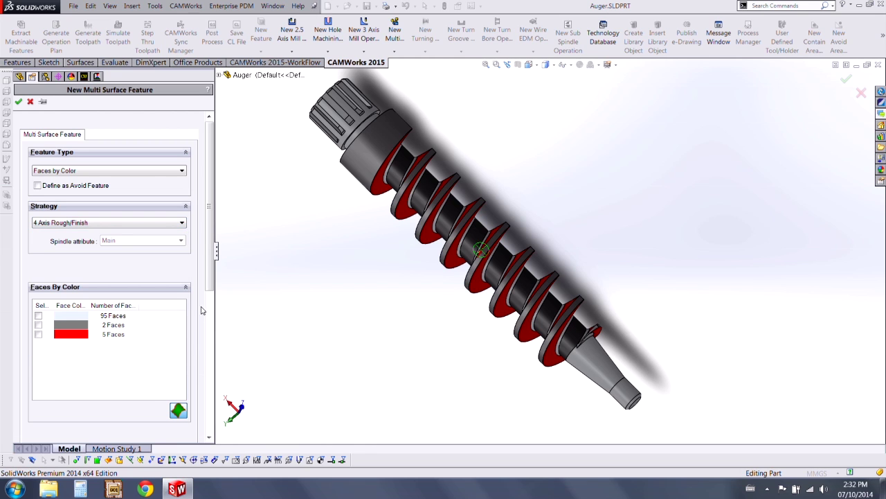
left_click_drag(210, 237, 210, 264)
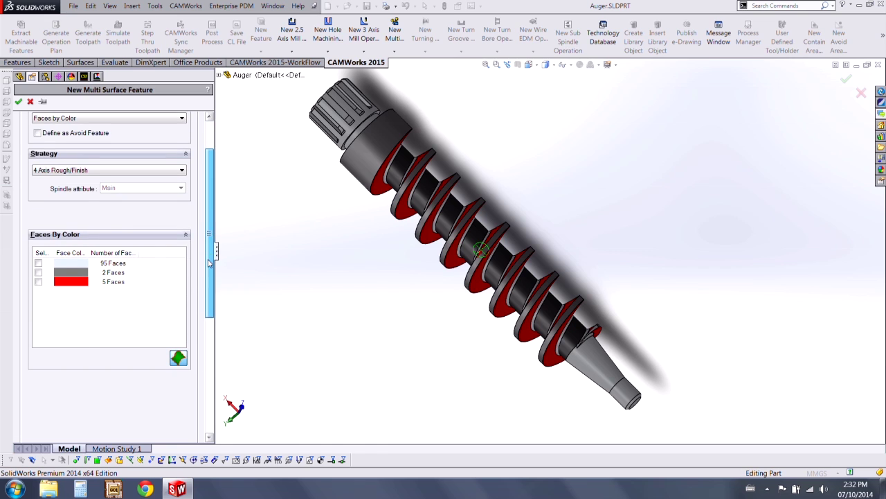
left_click(38, 282)
scroll(202, 211, "up", 3)
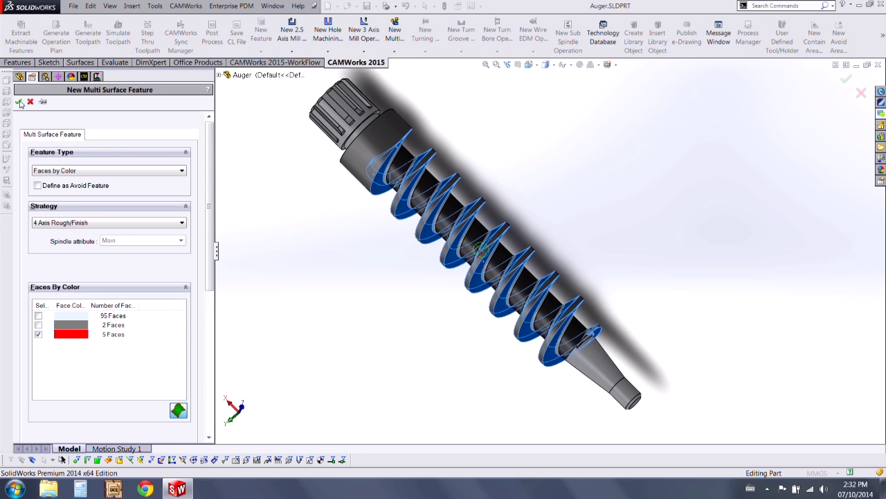
left_click(19, 102)
- Generate the feature's operation plan, then edit Multiaxis Mill25 and open its Upper Edge Surfaces selection
right_click(92, 140)
left_click(153, 182)
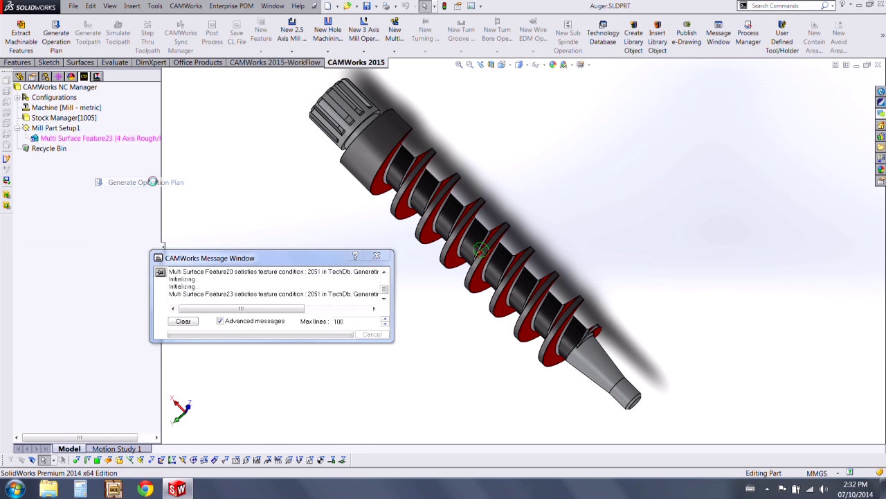
mouse_move(68, 138)
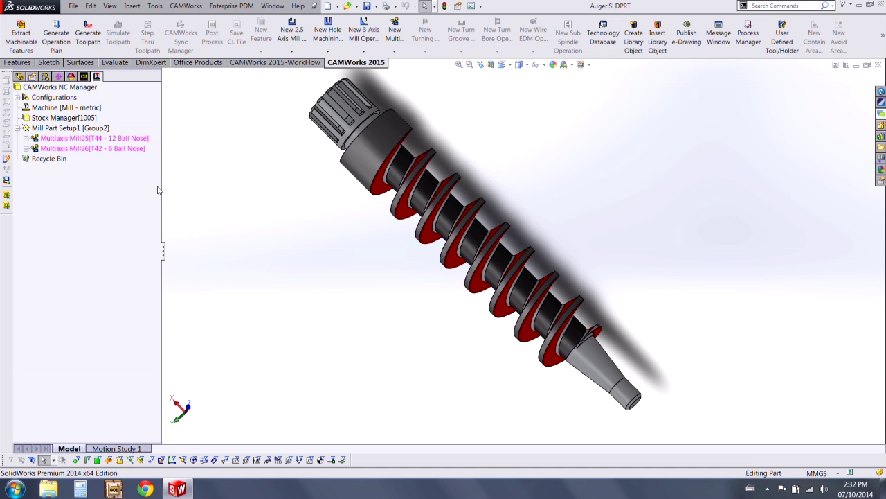
right_click(138, 139)
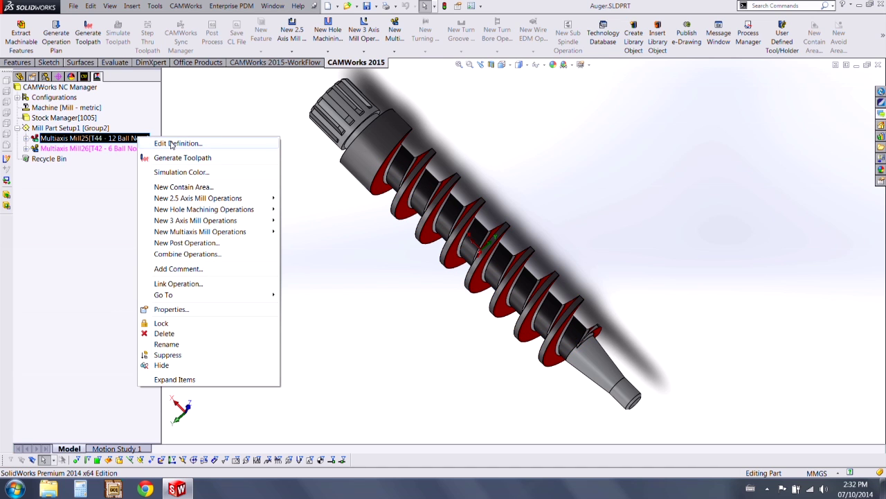
left_click(170, 142)
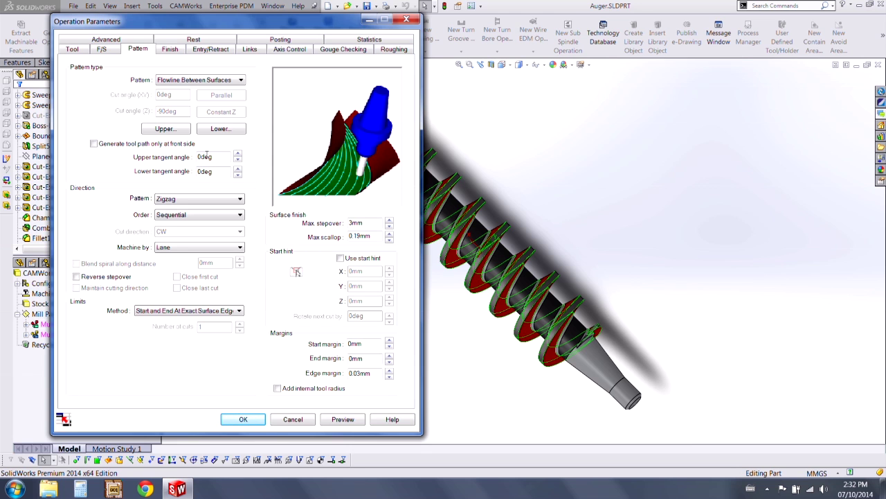
left_click(166, 129)
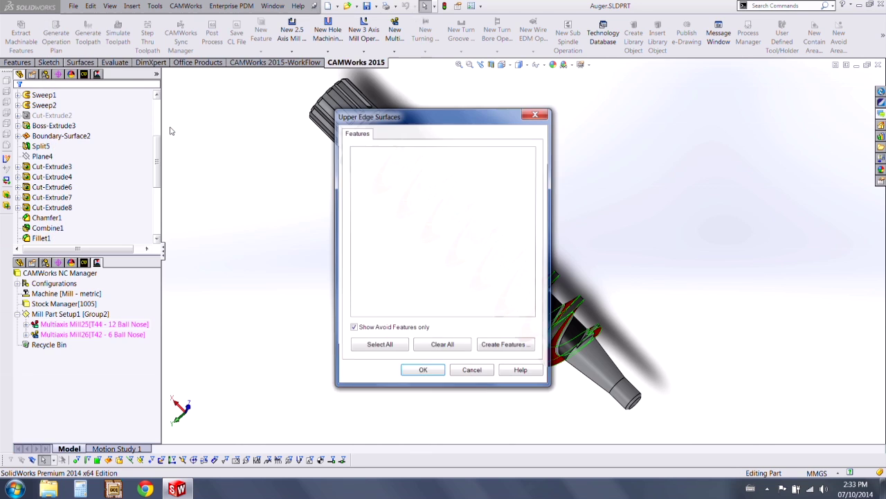
- Create a new Faces by Color avoid feature from the two grey faces
left_click(511, 346)
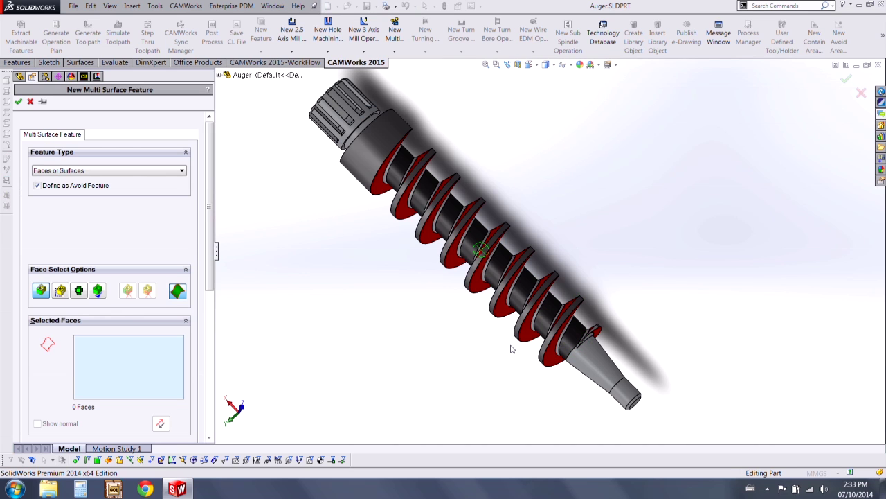
left_click(121, 177)
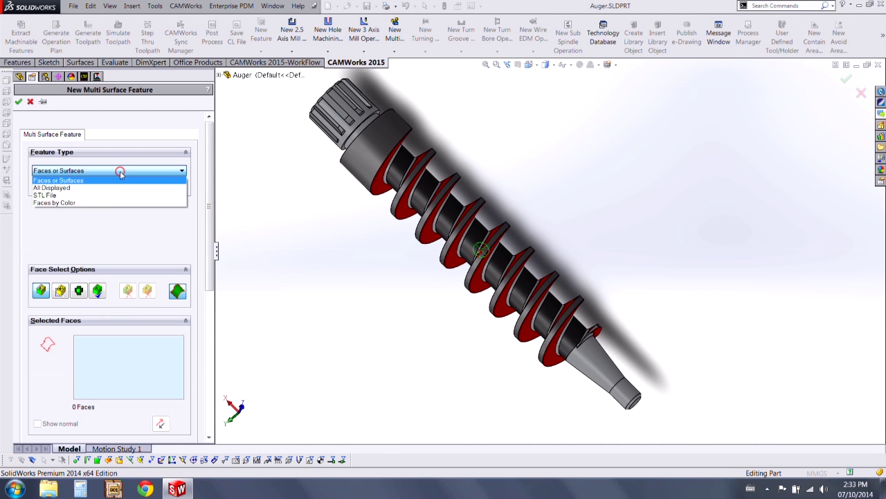
left_click(103, 203)
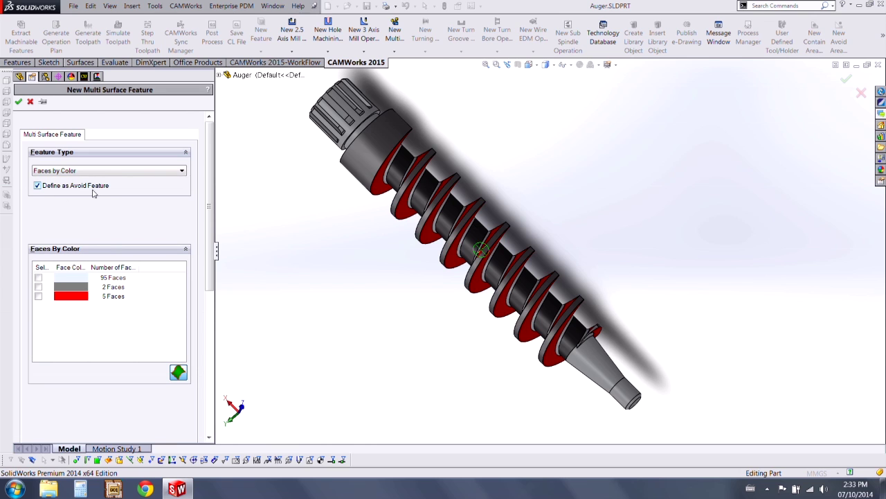
left_click(39, 286)
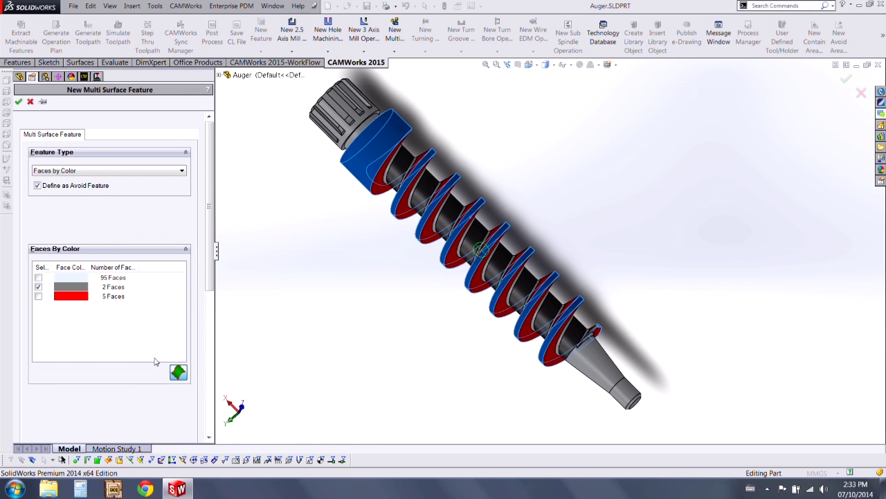
left_click(18, 101)
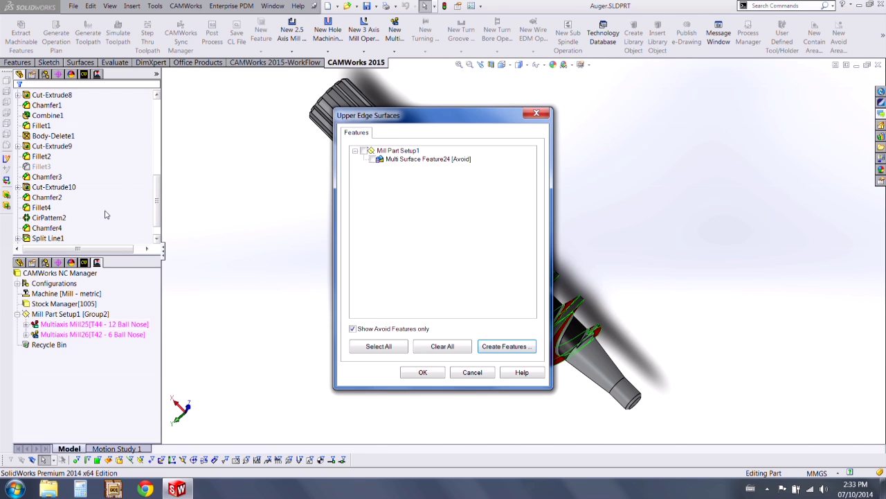
- Create a second Faces by Color avoid feature from the group of 95 faces
left_click(495, 346)
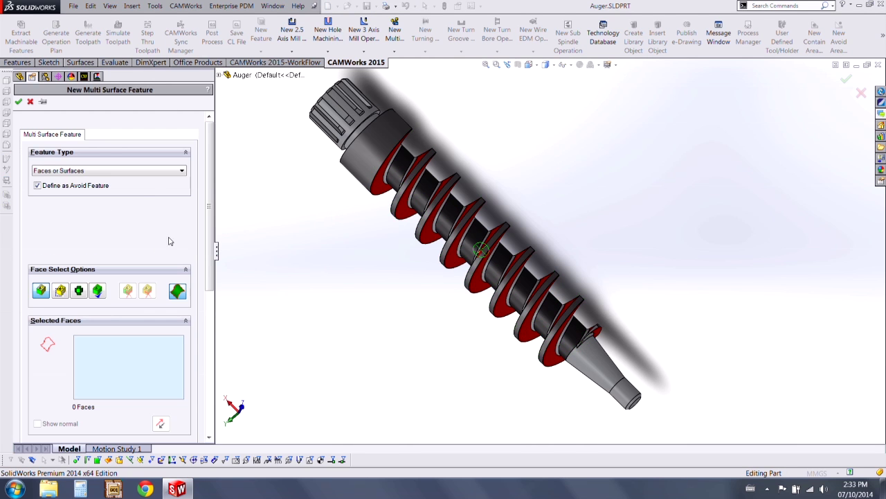
left_click(125, 168)
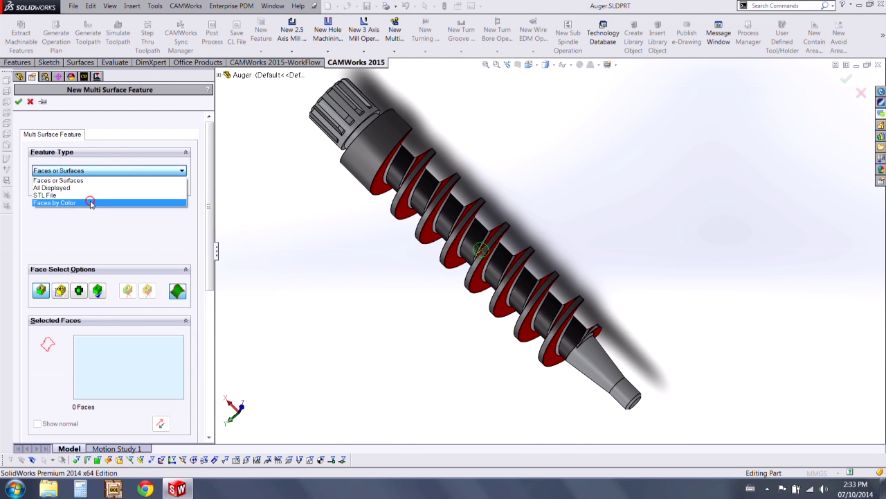
left_click(90, 202)
left_click(38, 277)
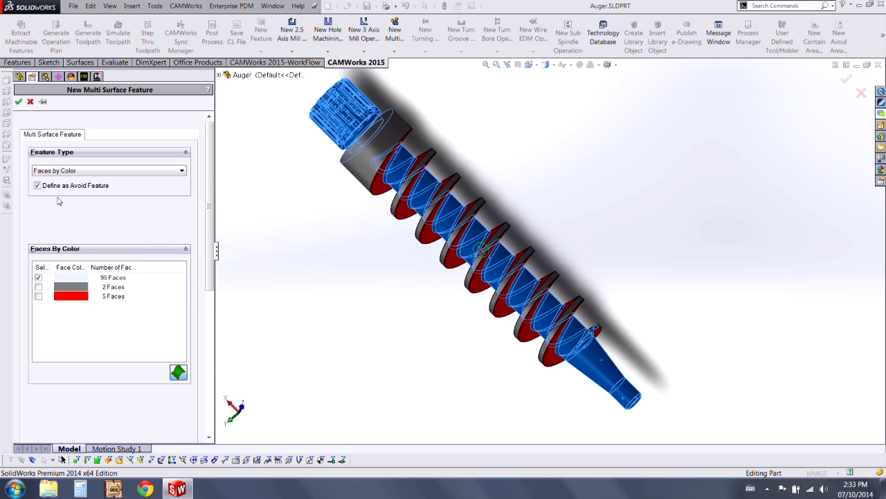
left_click(18, 101)
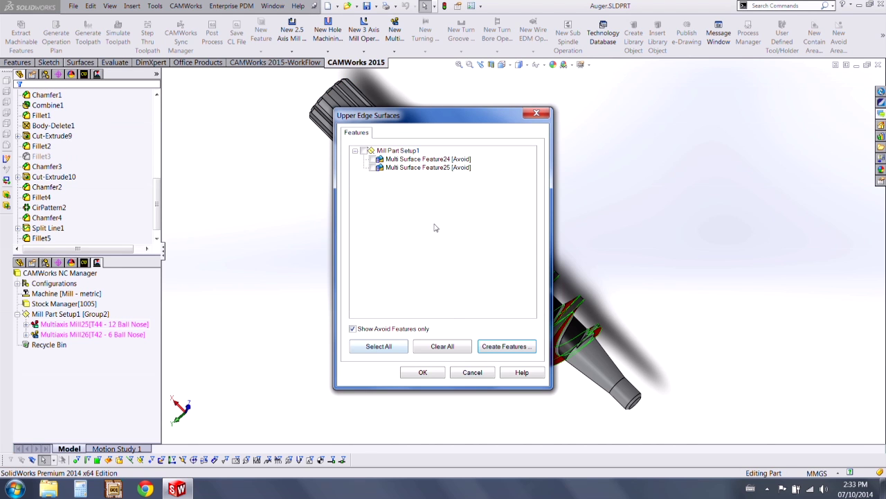
- Assign Multi Surface Feature24 as upper edge and Feature25 as lower edge, then apply
left_click(372, 159)
left_click(421, 372)
left_click(237, 130)
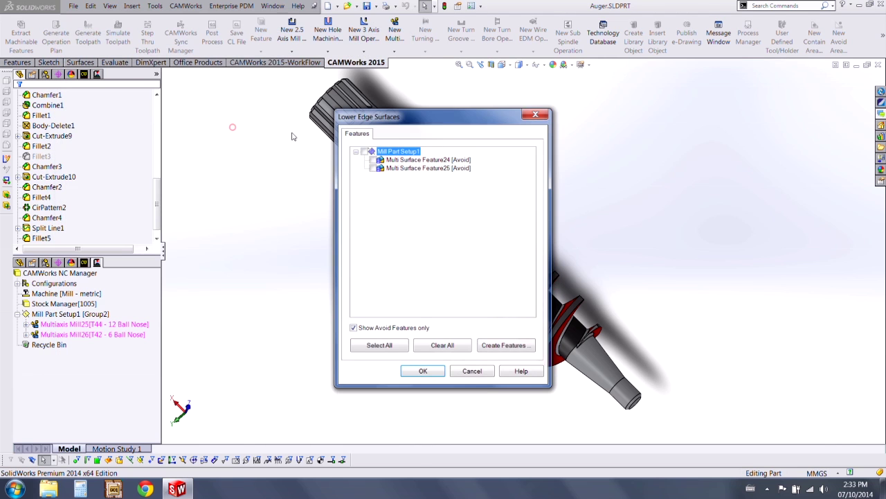
left_click(372, 168)
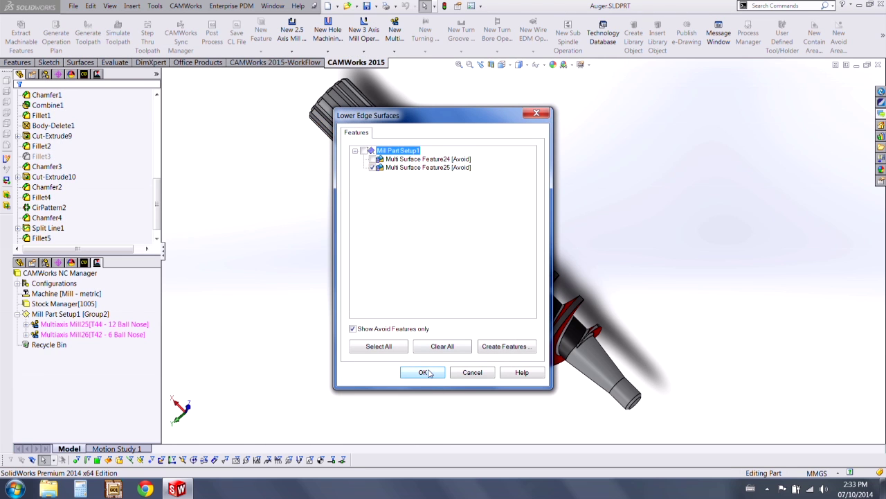
left_click(422, 372)
left_click(243, 419)
- Generate the Multiaxis Mill25 toolpath, then bring up Multiaxis Mill26's actions
right_click(120, 141)
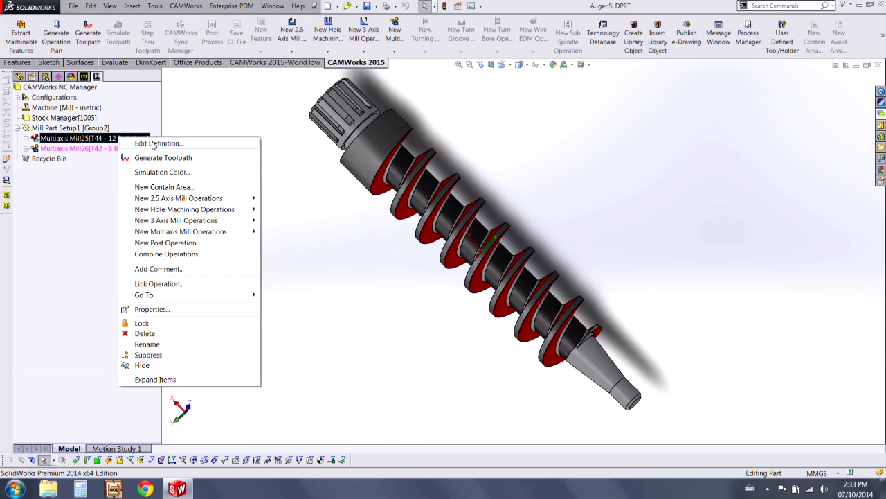
left_click(145, 158)
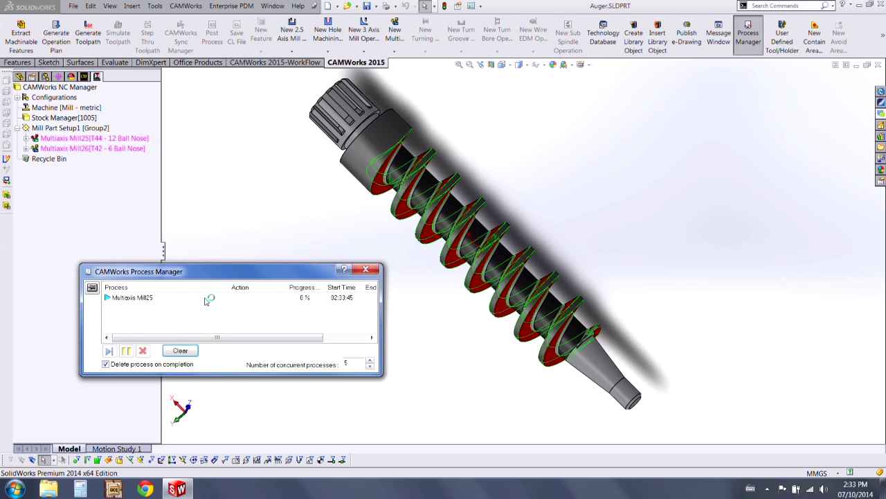
right_click(88, 151)
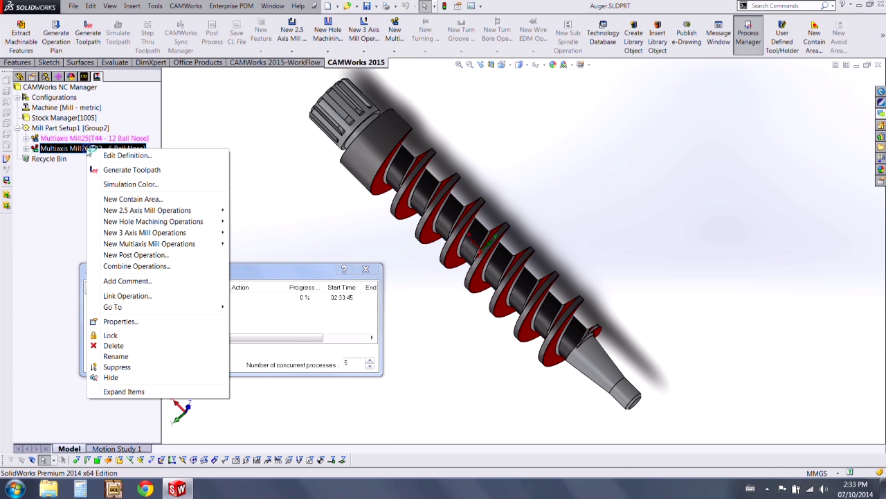
- Edit Multiaxis Mill26 to use Multi Surface Feature24 as upper edge and Feature25 as lower edge
left_click(140, 155)
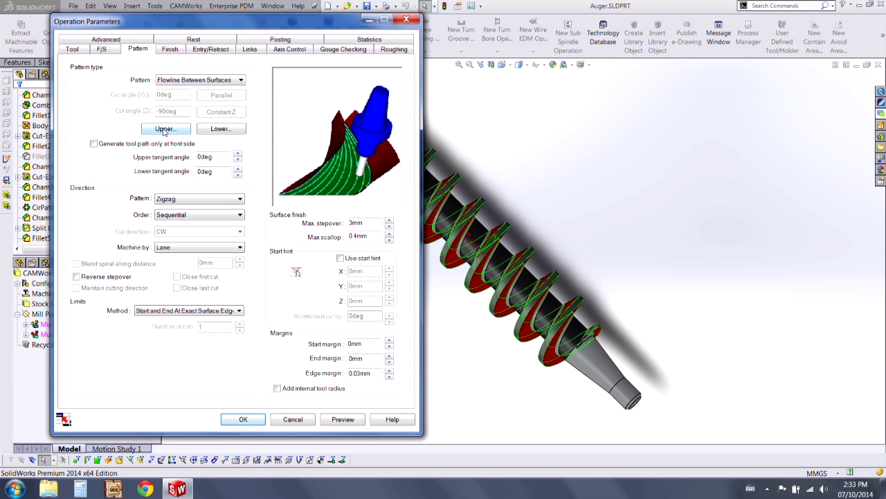
left_click(165, 129)
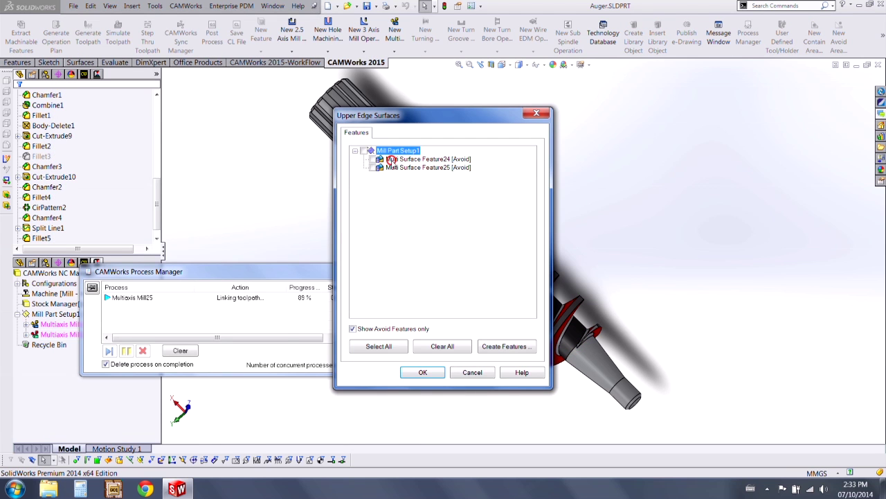
left_click(422, 372)
left_click(234, 129)
left_click(383, 168)
left_click(424, 372)
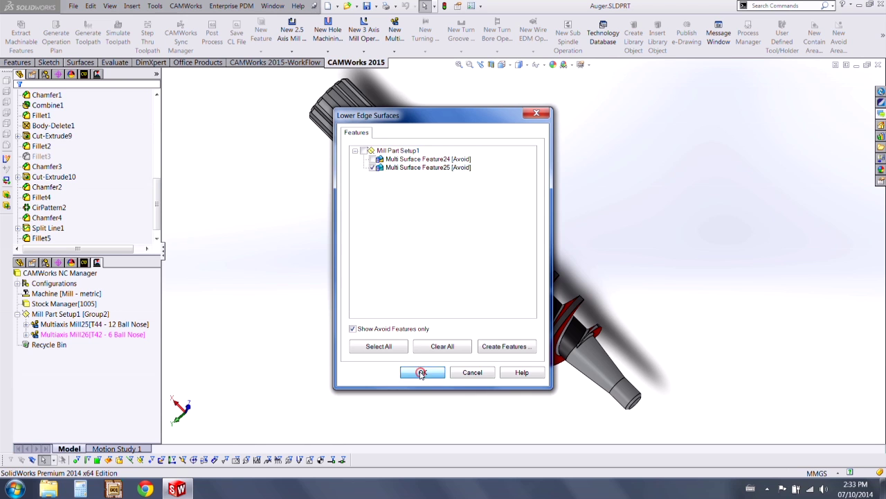
left_click(242, 420)
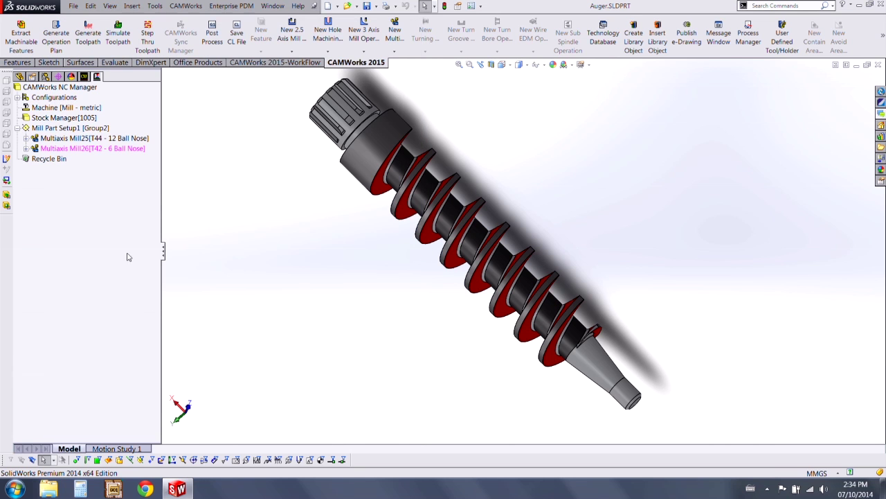
- Generate the Multiaxis Mill26 toolpath and orbit the auger to view the result
right_click(102, 148)
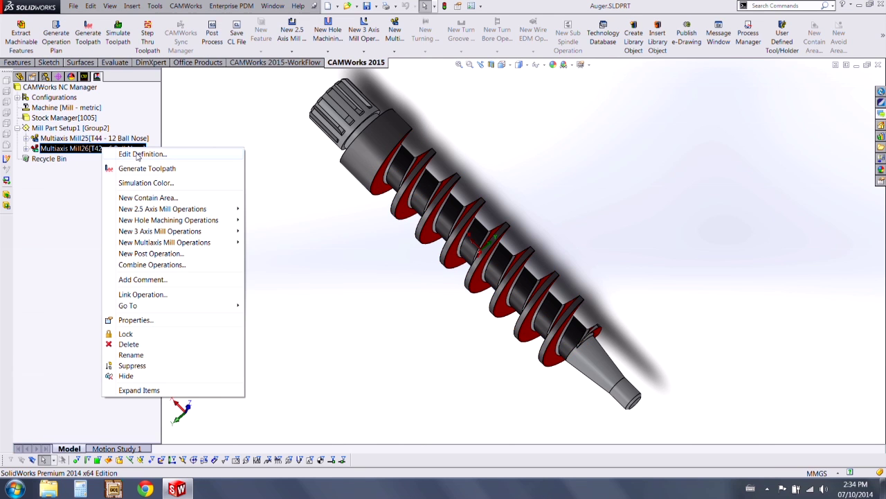
left_click(155, 172)
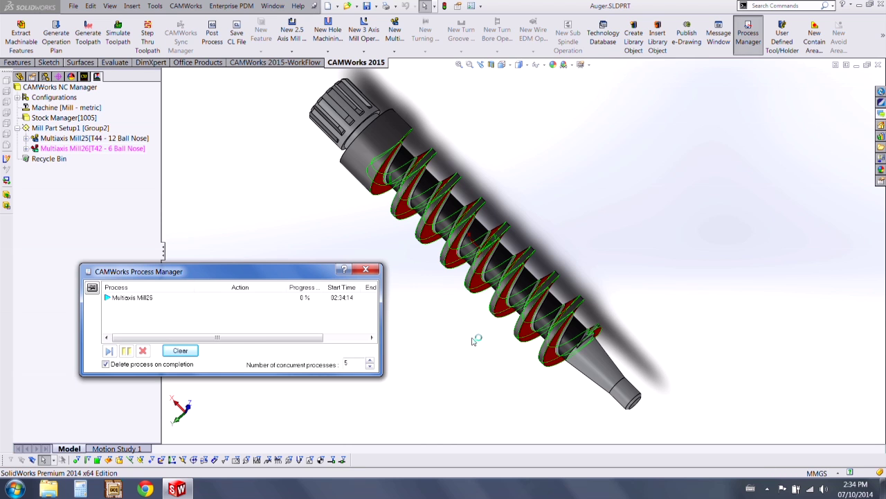
middle_click_drag(475, 340, 411, 233)
- Display the Mill25 and Mill26 toolpaths, orbit to inspect them, and switch to the Feature Tree
left_click(99, 229)
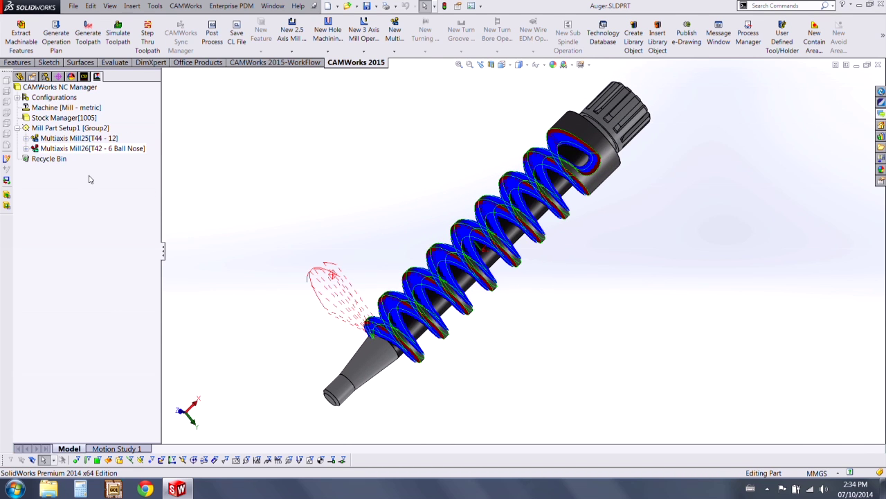
left_click(83, 140)
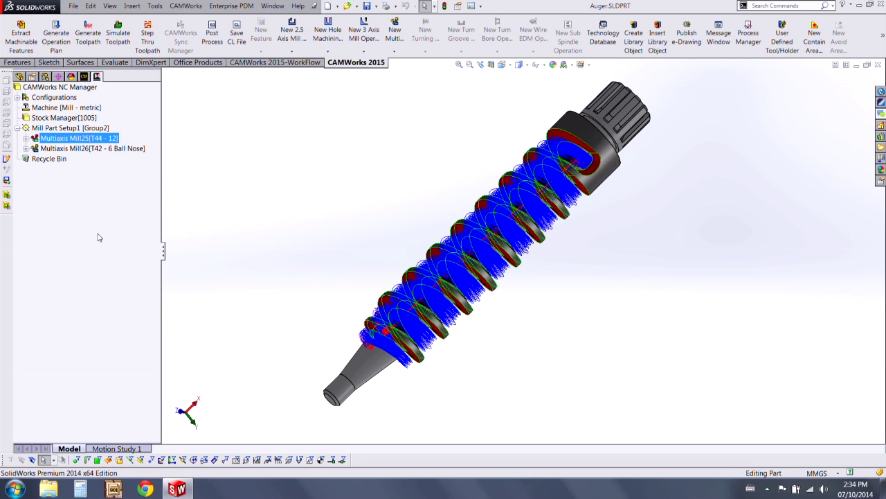
left_click(87, 148)
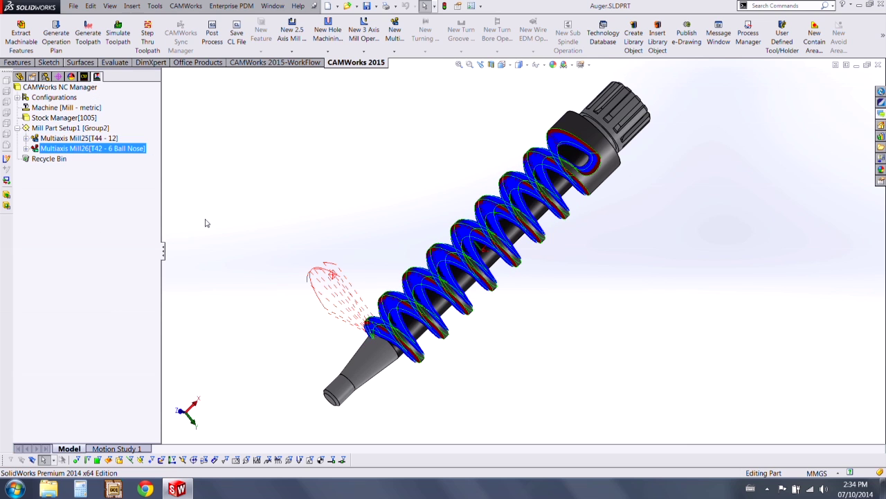
middle_click_drag(309, 196, 309, 176)
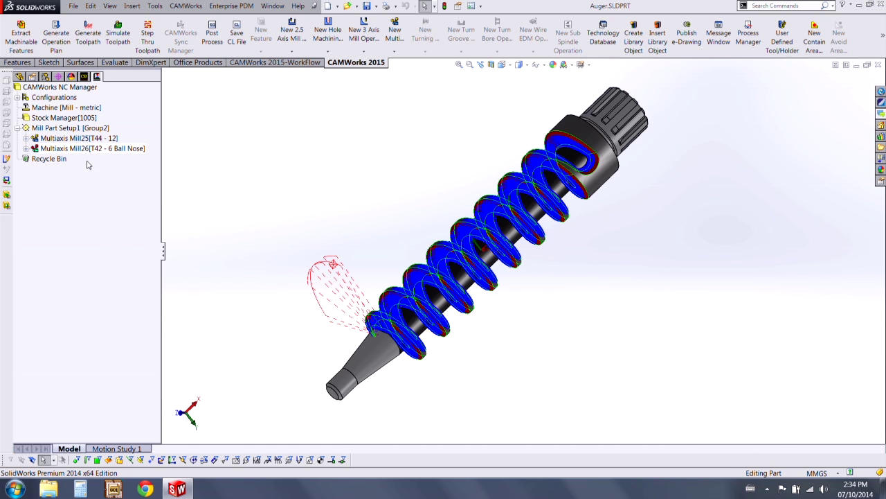
left_click(84, 77)
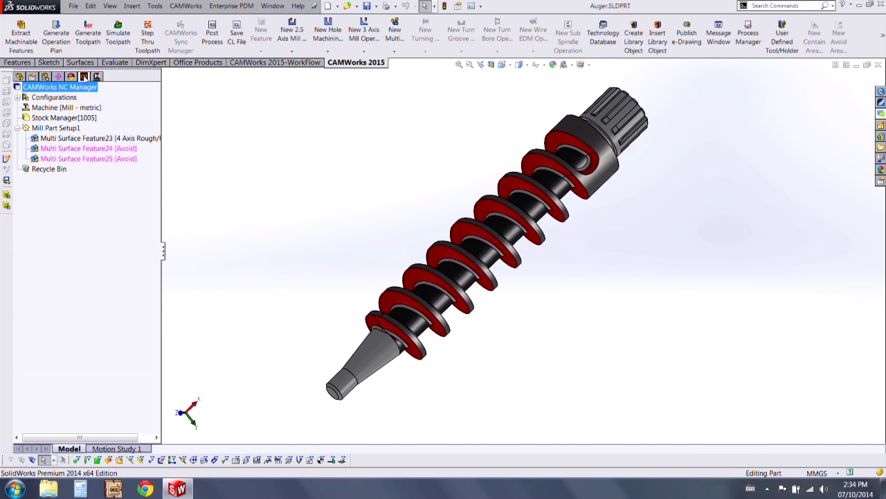
- Edit Multi Surface Feature23 and reselect 4 Axis Rough/Finish to list its TechDB operations
right_click(94, 138)
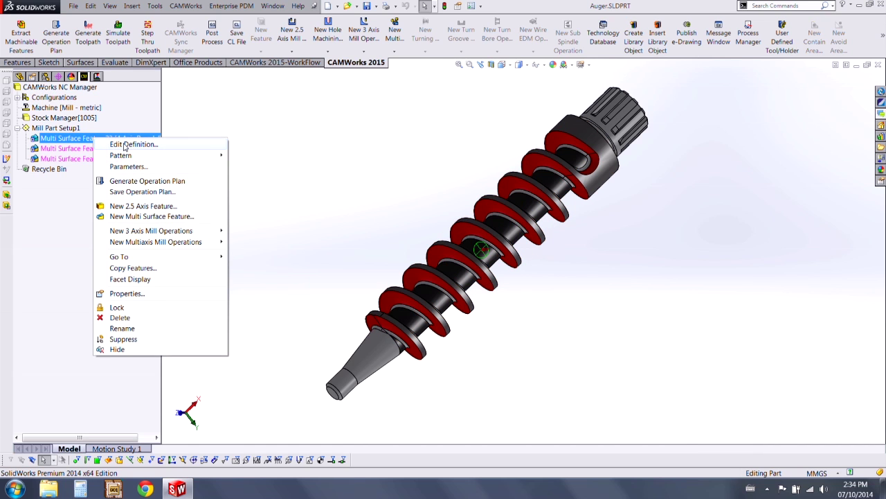
left_click(125, 145)
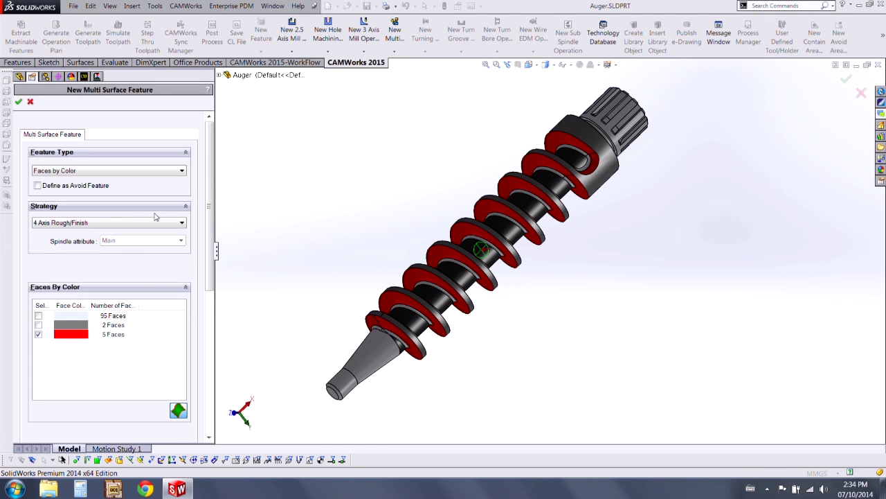
left_click(142, 223)
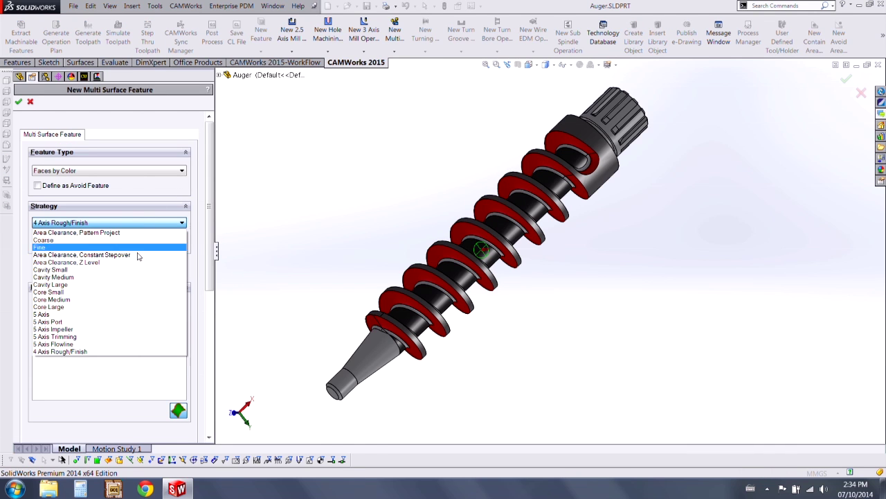
left_click(114, 352)
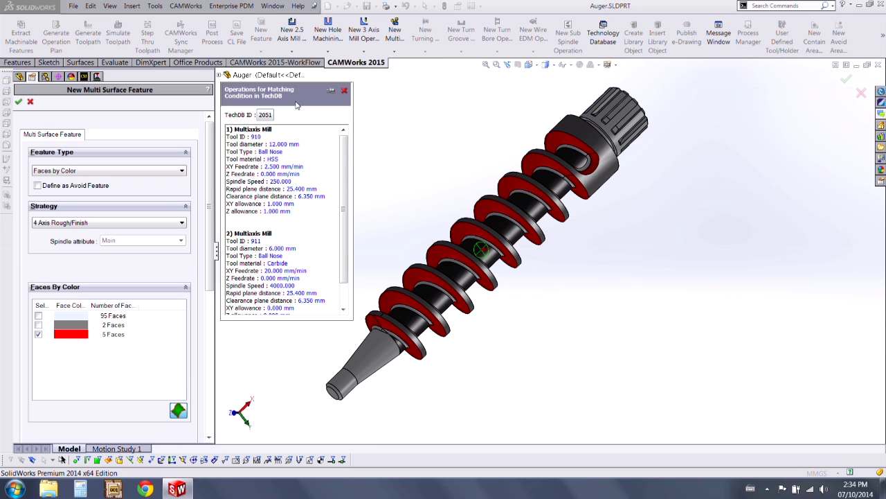
mouse_move(344, 154)
left_mouse_down()
mouse_move(345, 208)
mouse_move(347, 137)
left_mouse_up()
scroll(343, 190, "down", 2)
scroll(343, 183, "up", 2)
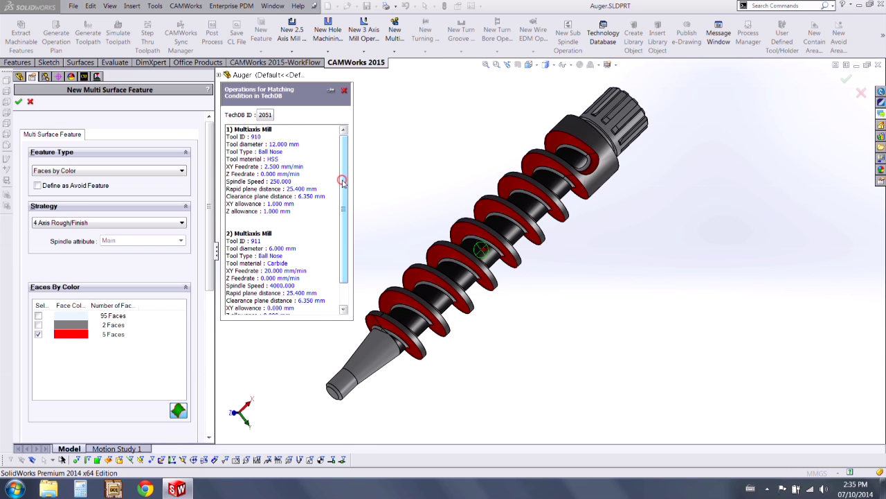